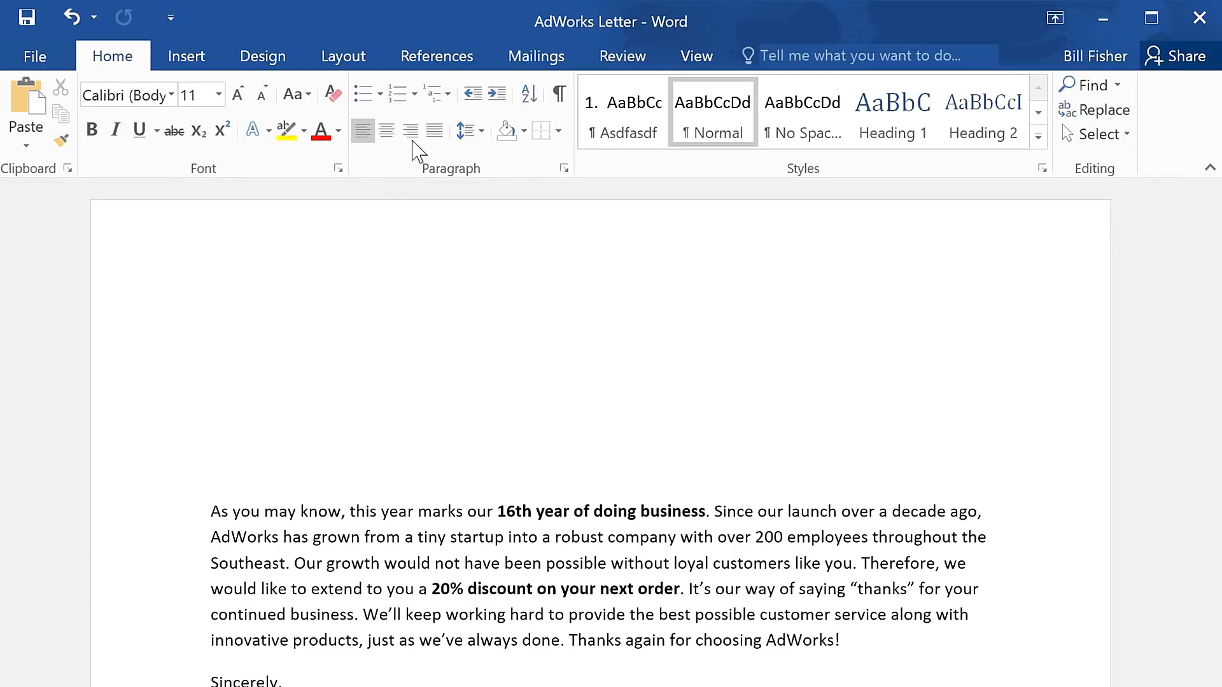
- Start the Step-by-Step Mail Merge Wizard for letters, use the current document, and proceed to recipient selection
click(545, 76)
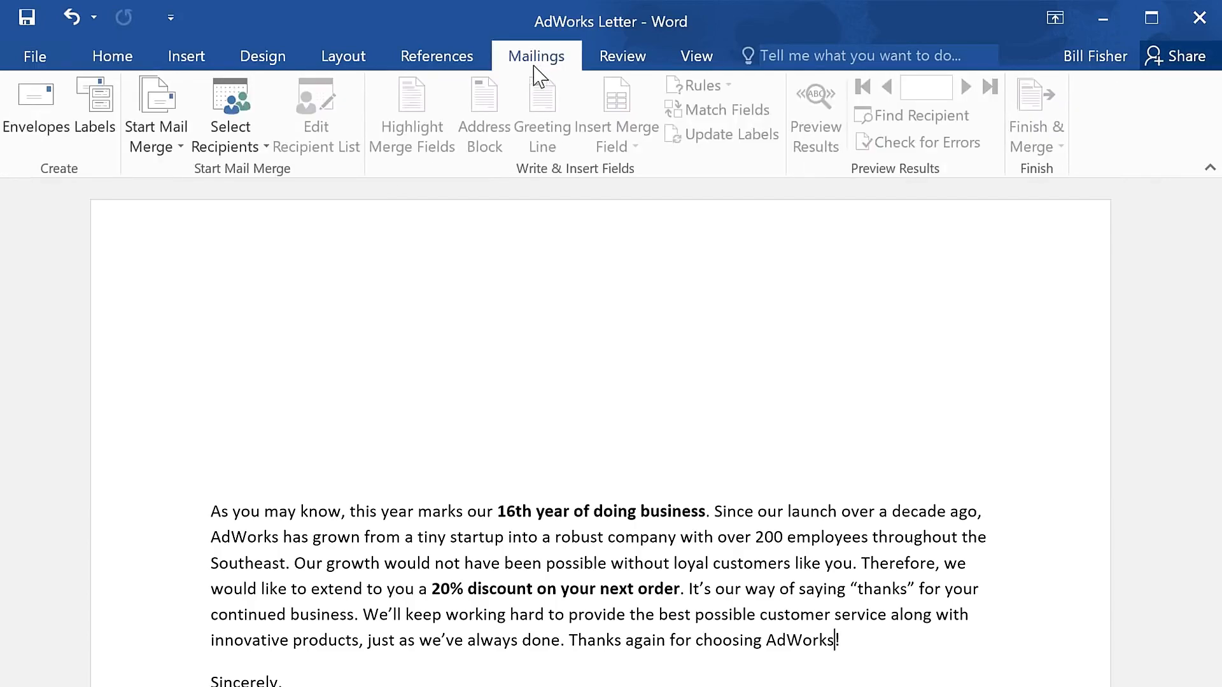
click(186, 105)
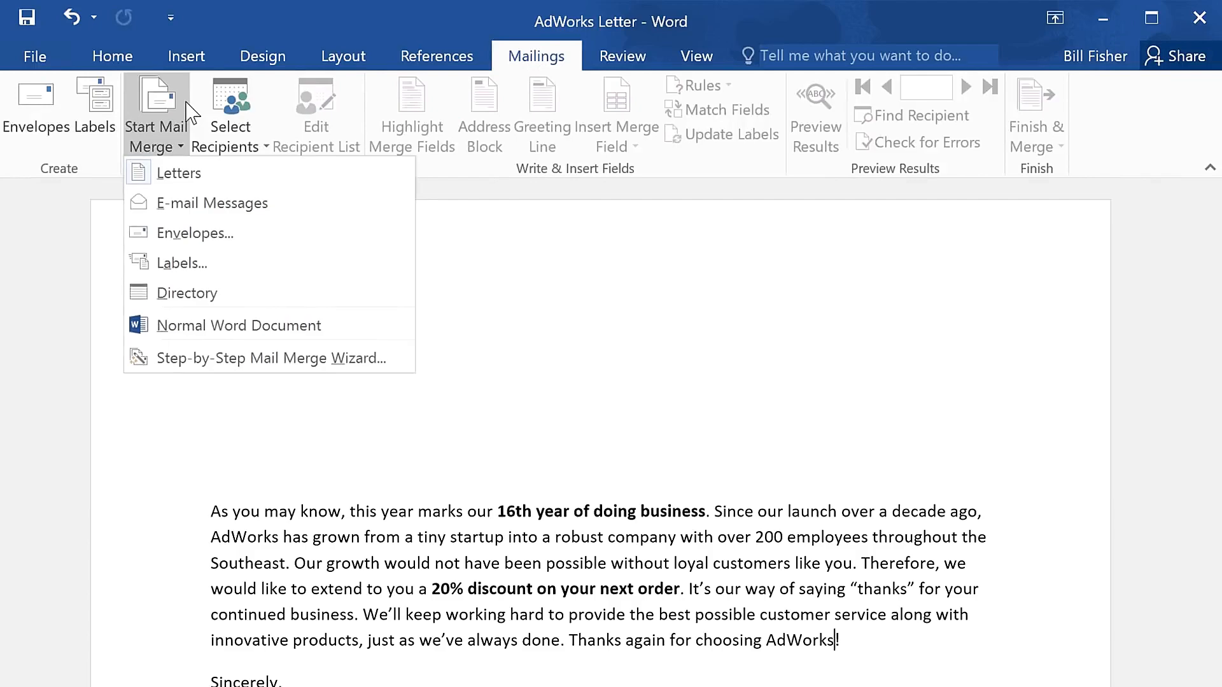
click(396, 362)
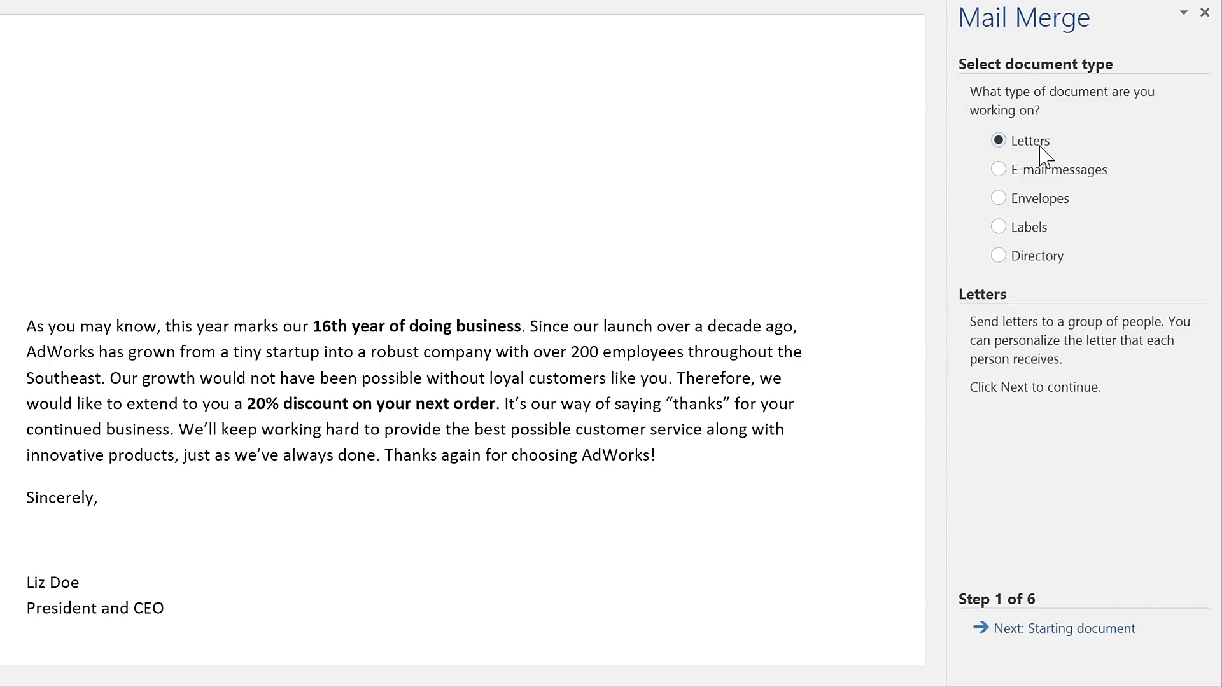
click(1070, 631)
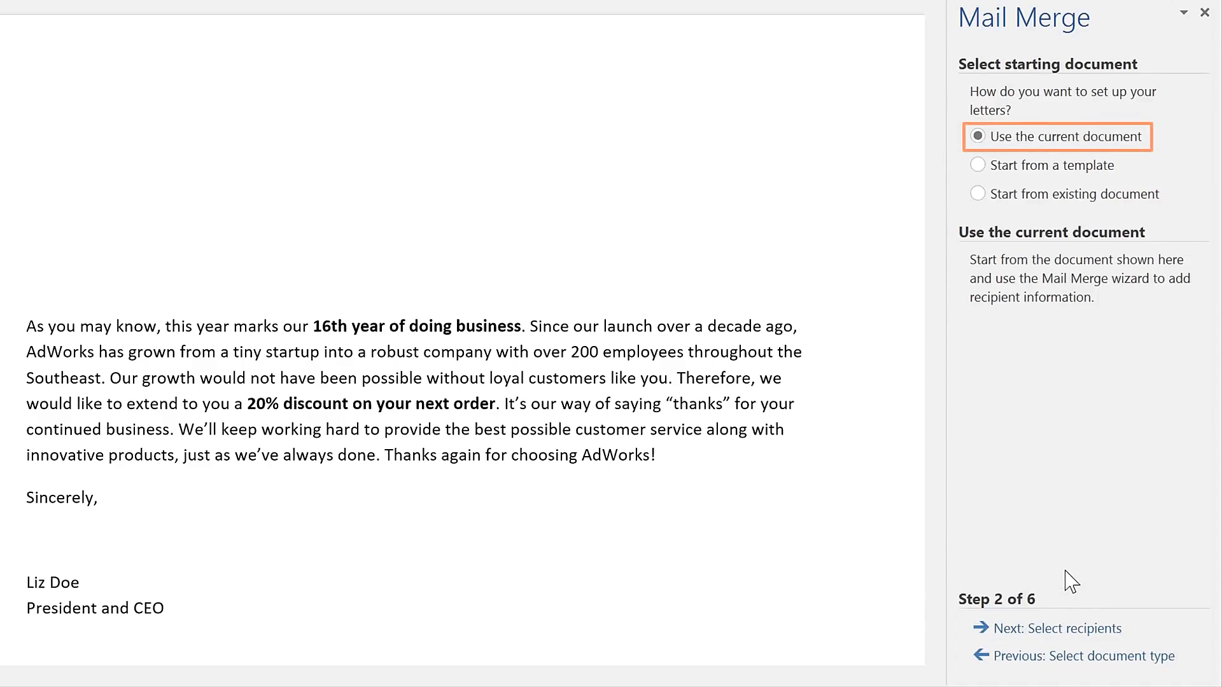
click(1069, 630)
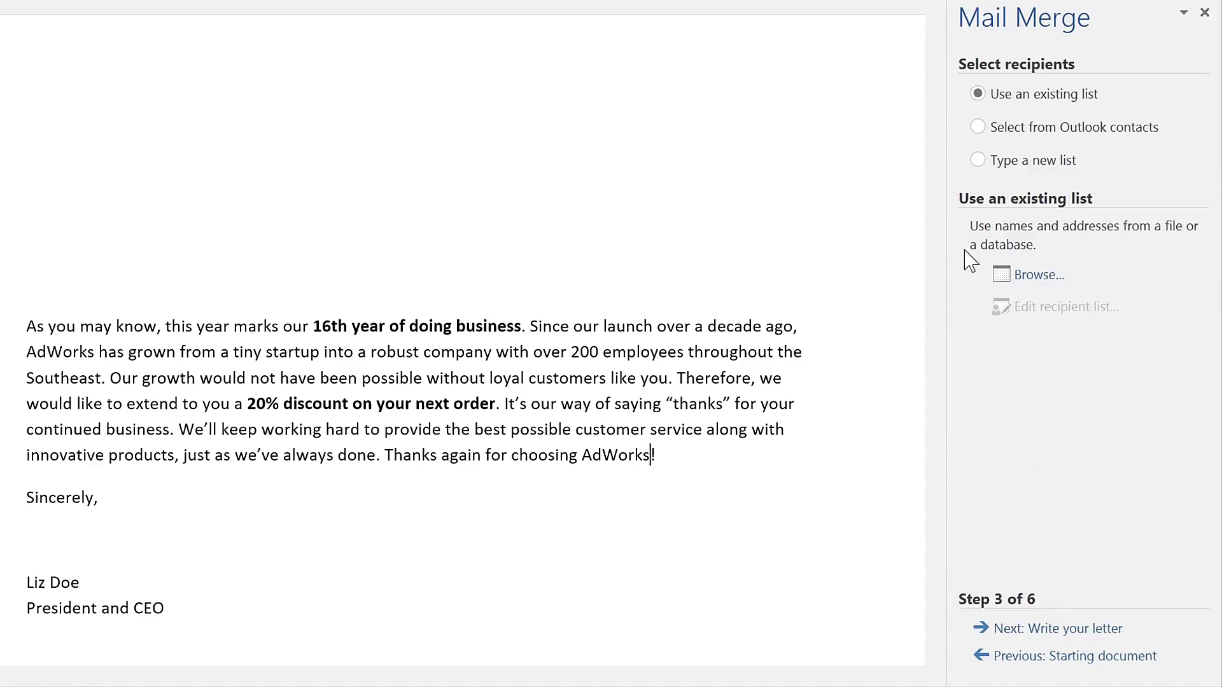
click(978, 161)
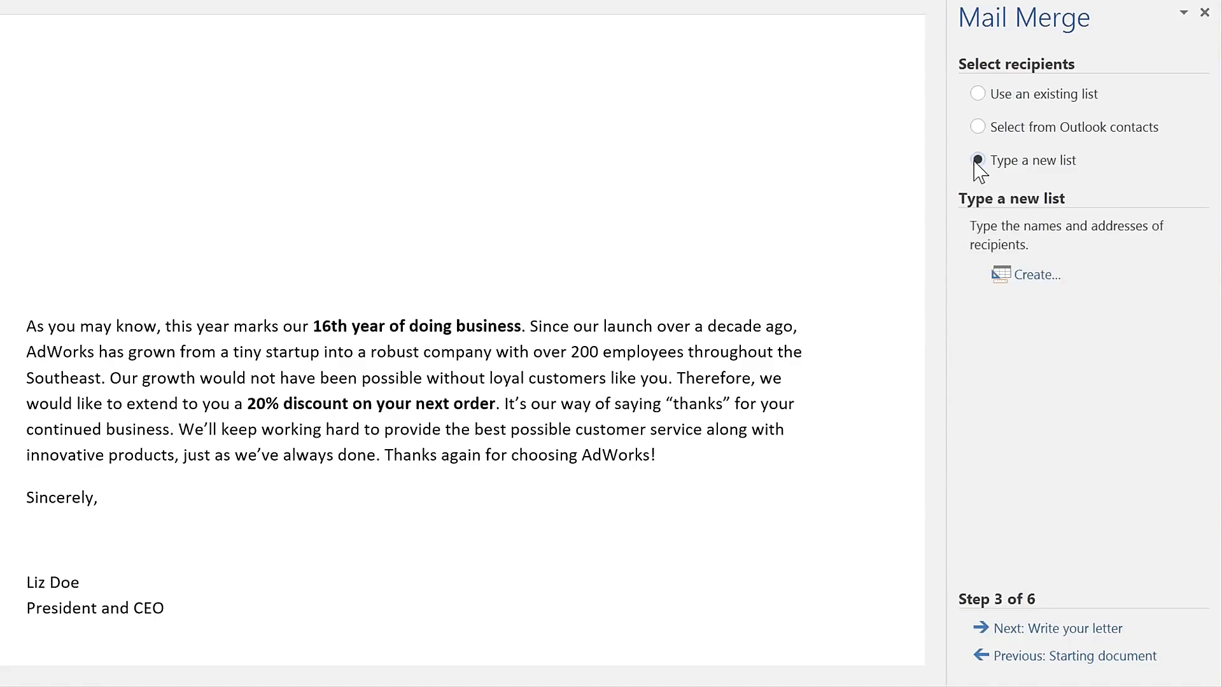
click(1021, 279)
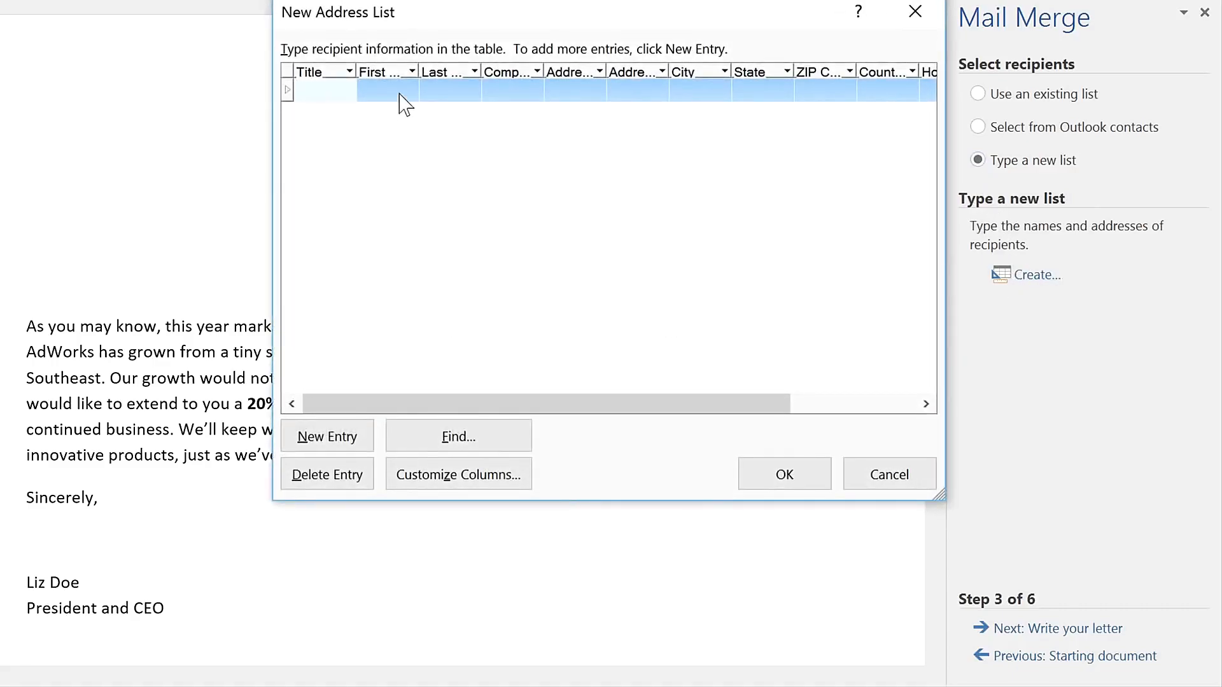
click(401, 93)
text(Tom)
key(Tab)
text(Har)
text(dison)
key(Tab)
key(Tab)
text(121 F)
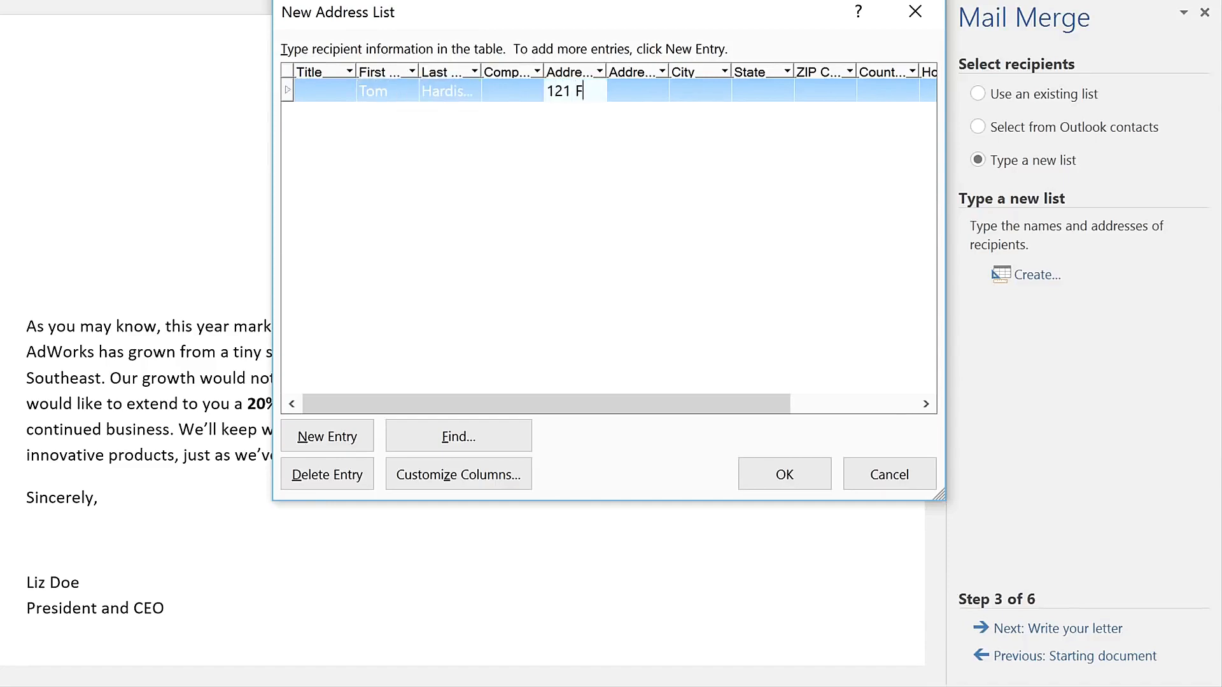
text(orsythe)
click(889, 479)
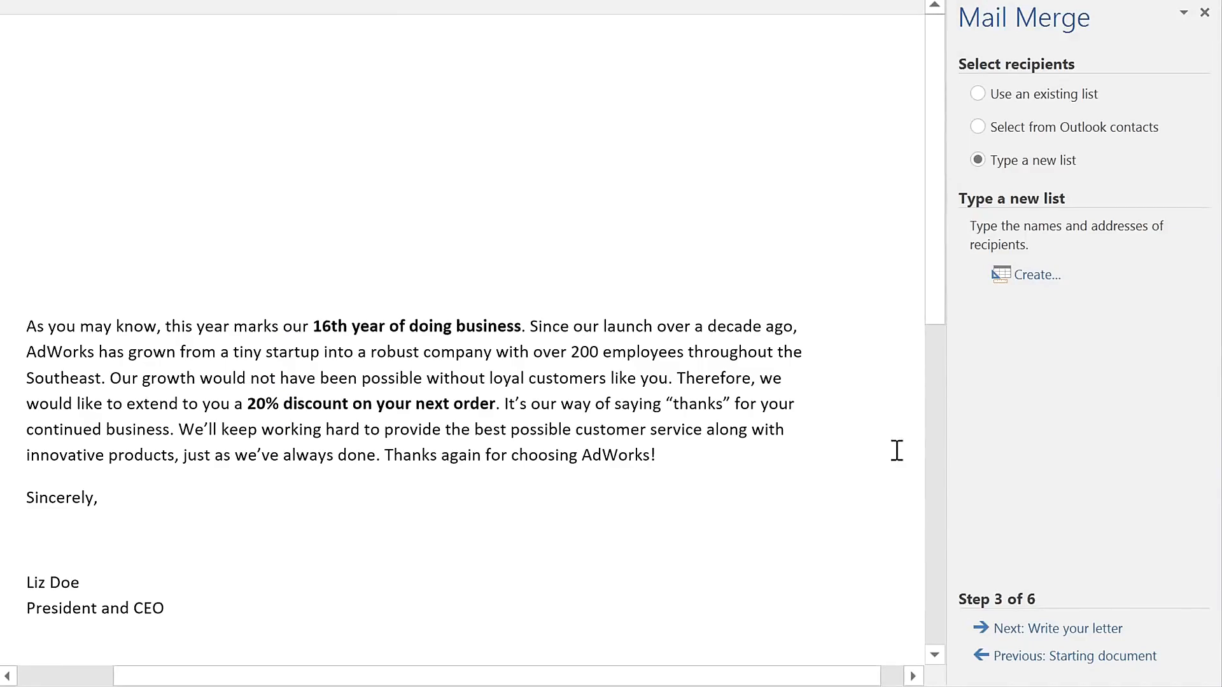
- Use the existing list AdWorks_Recipients as the recipient source, taking Sheet1$ with column headers and keeping all recipients
click(978, 94)
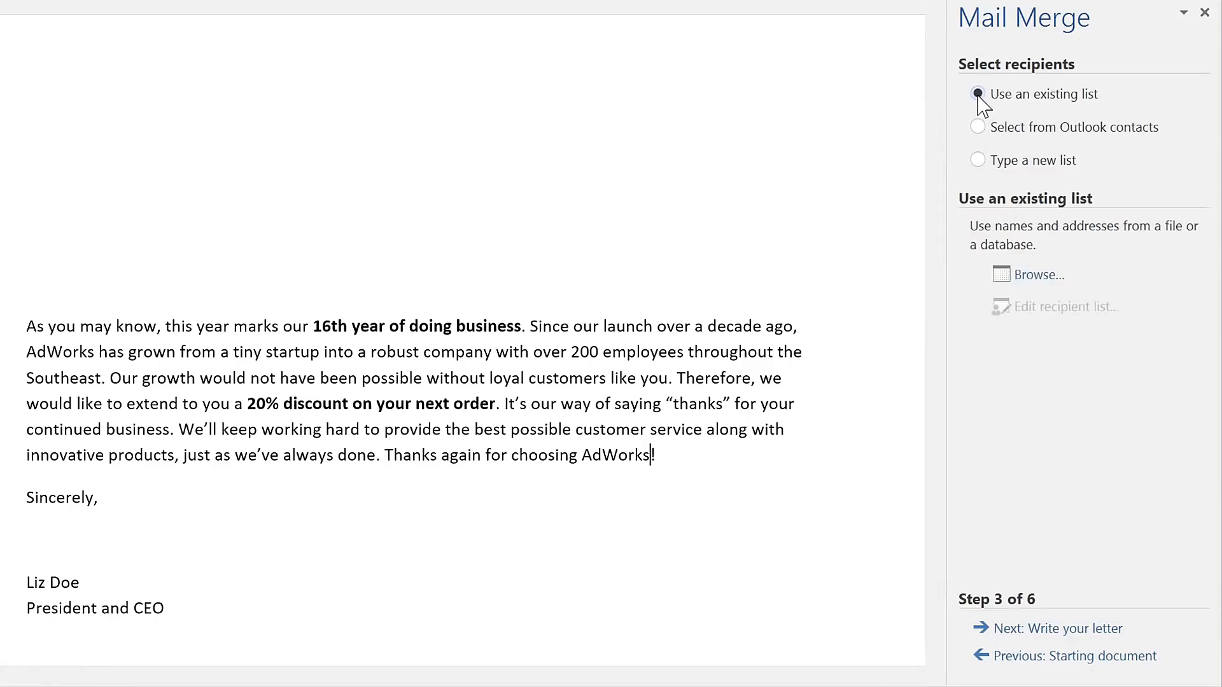
click(1038, 276)
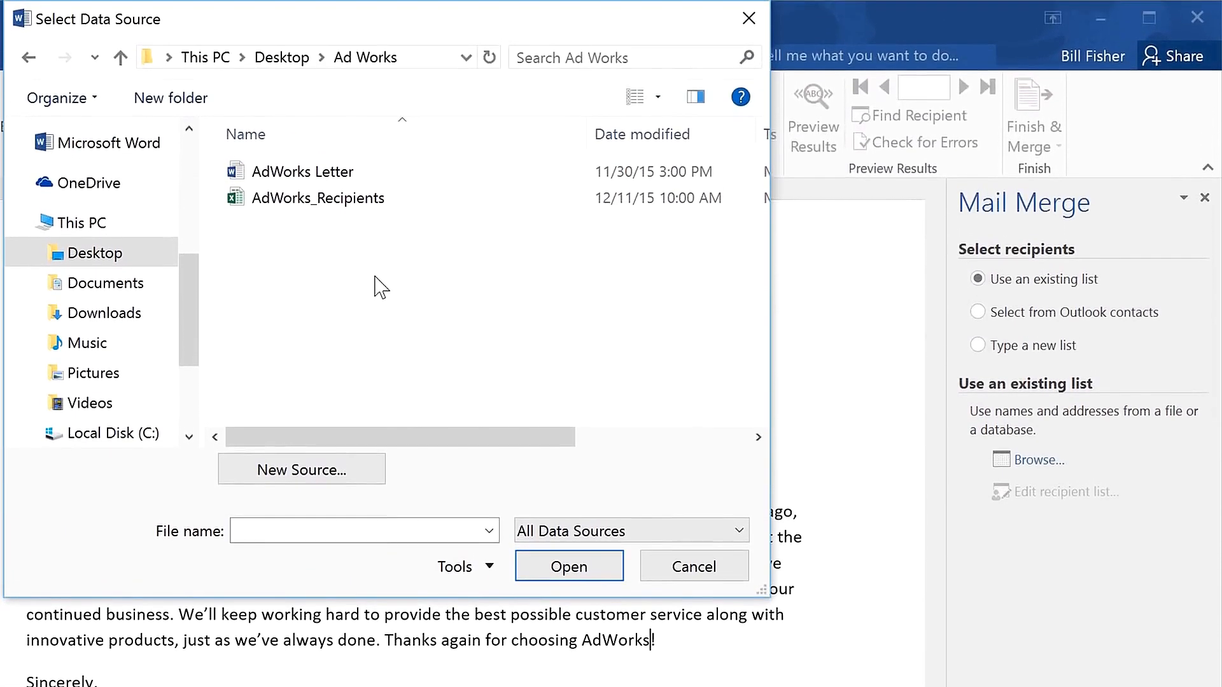
click(375, 209)
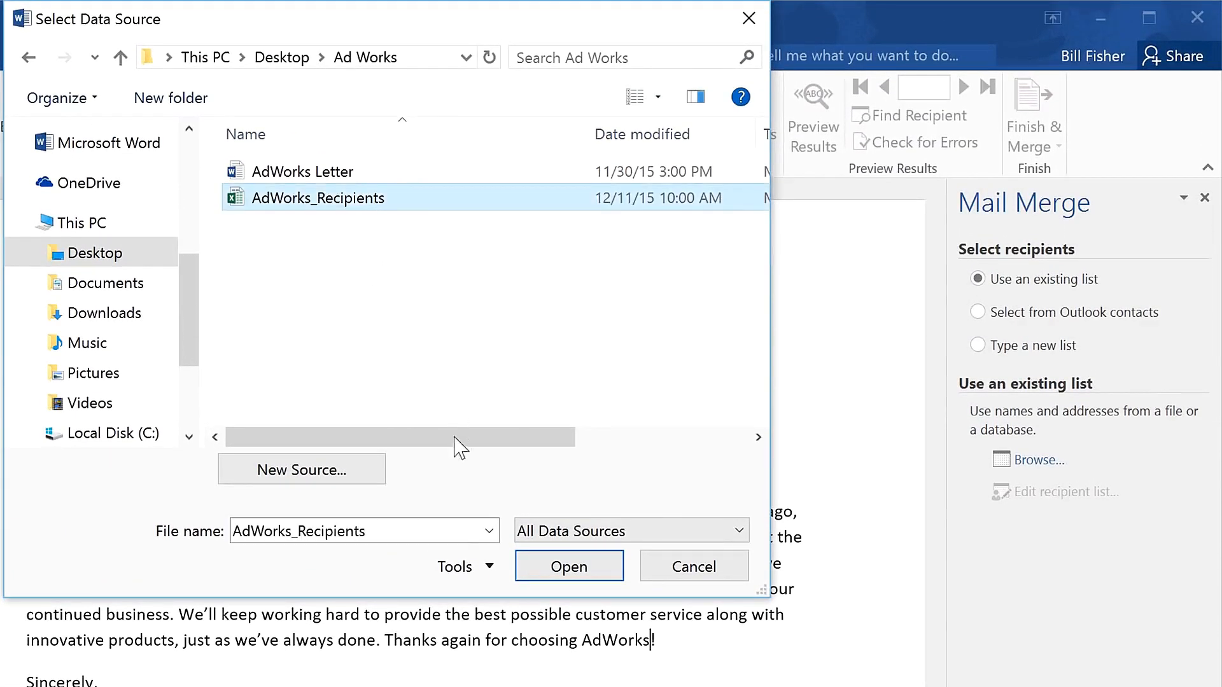
click(526, 568)
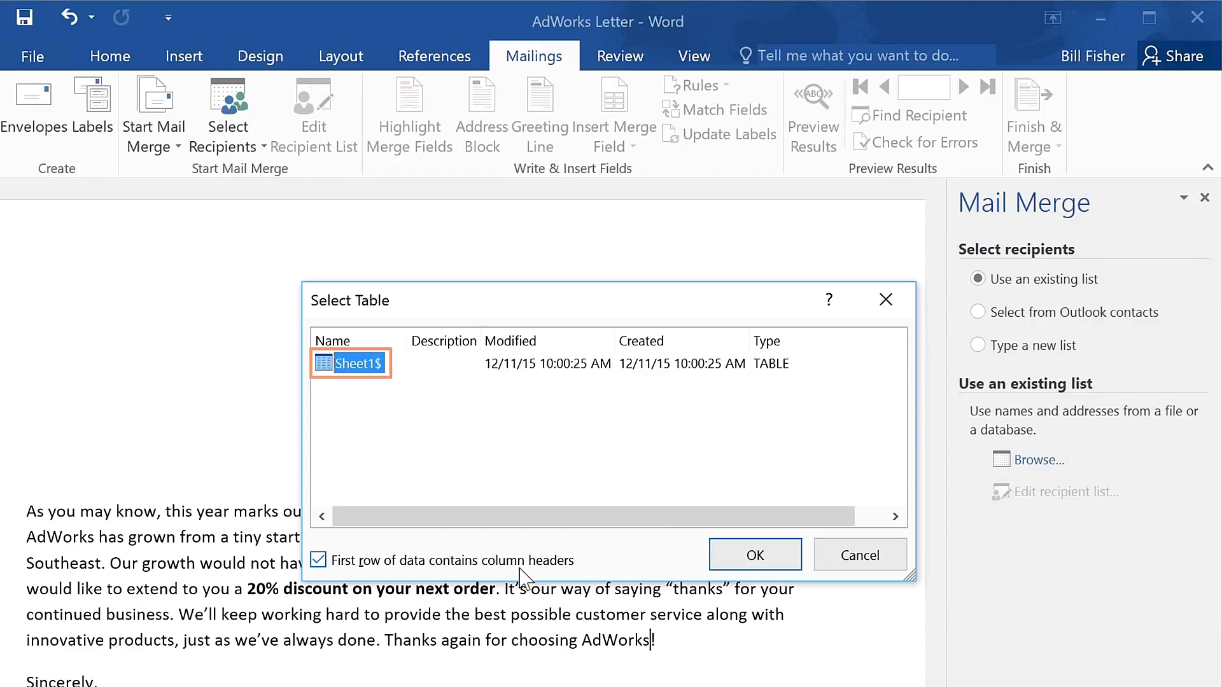
click(721, 568)
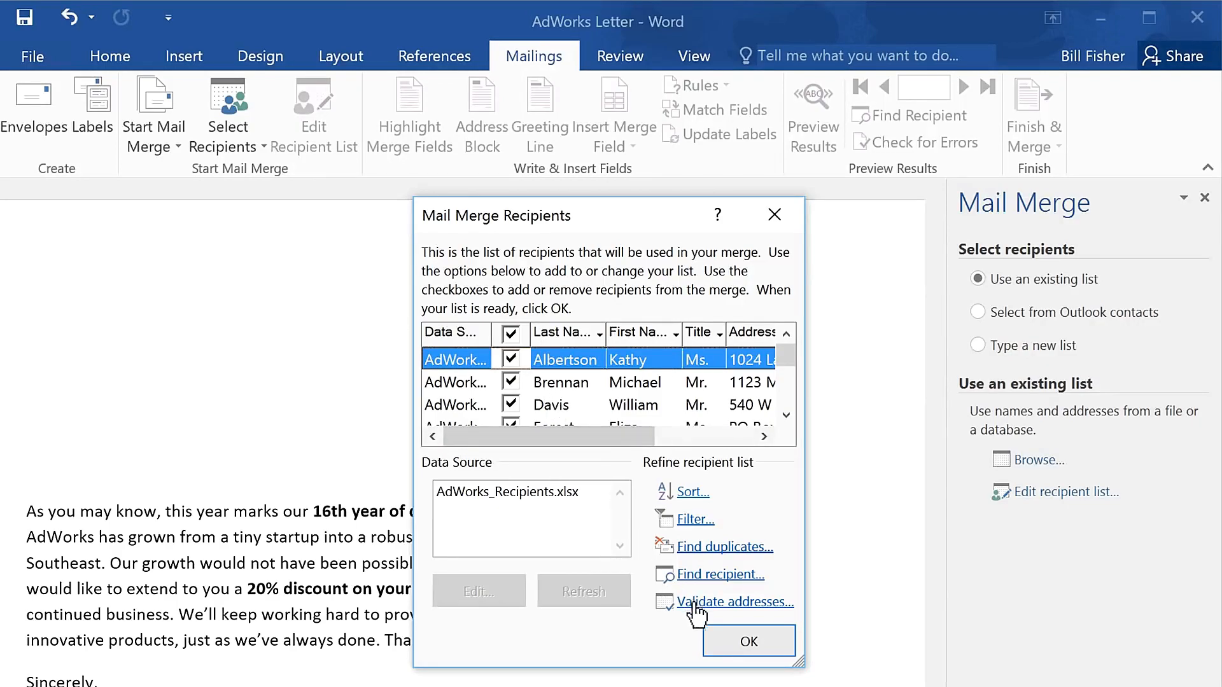
click(732, 645)
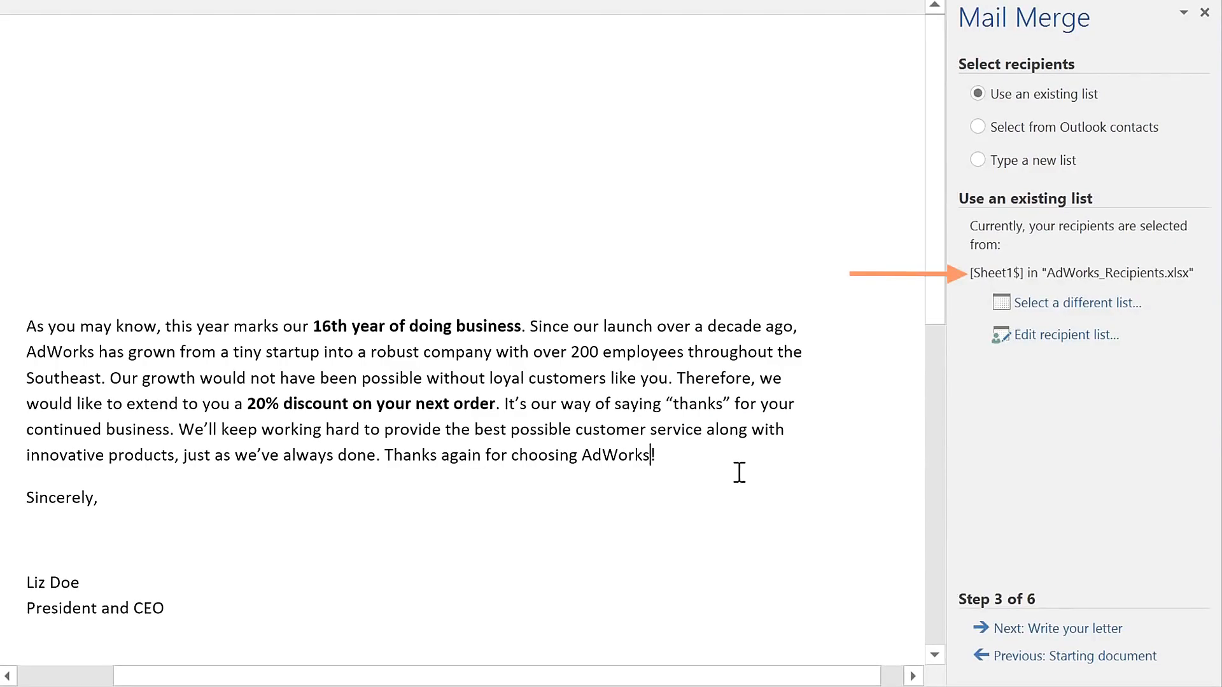
- Proceed to writing the letter and insert an address block above the body, formatted with title, first name, last name and suffix
click(1008, 630)
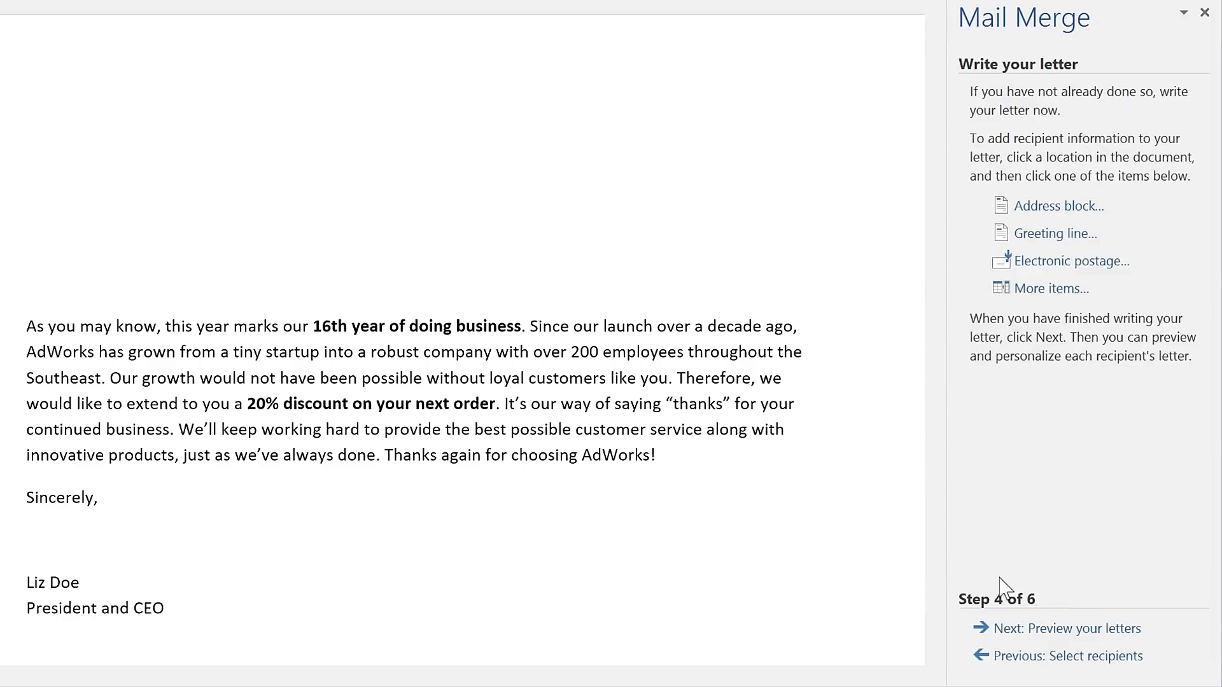
click(651, 455)
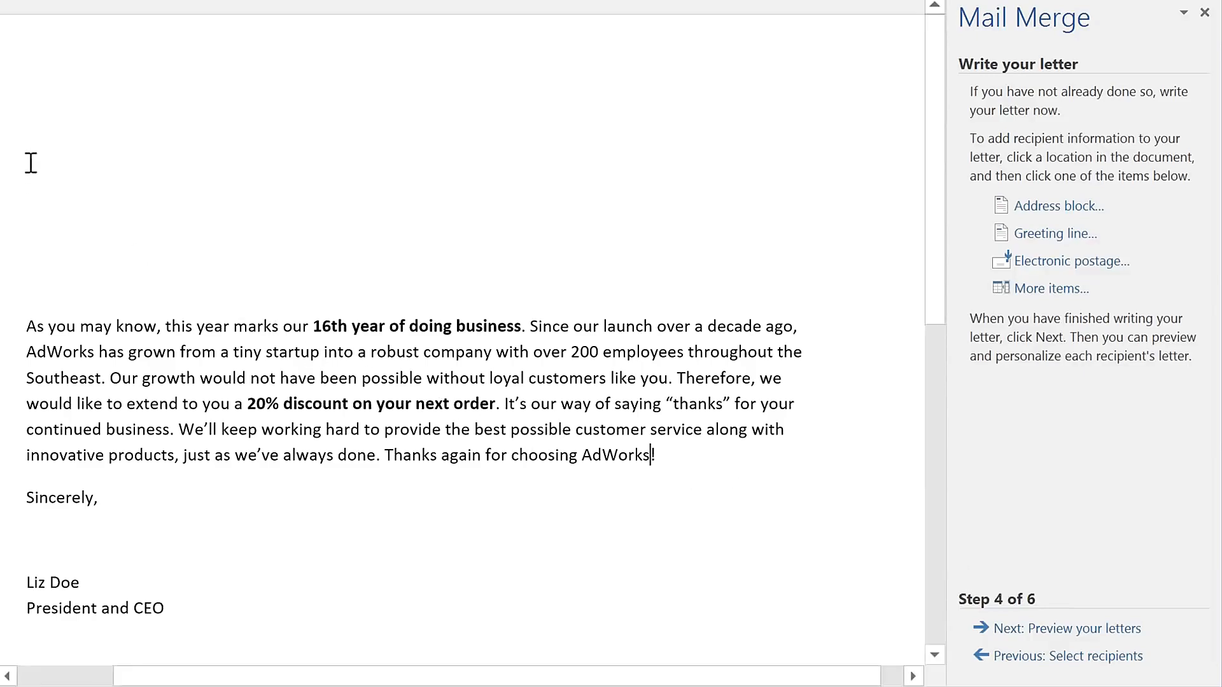
click(32, 128)
click(1059, 210)
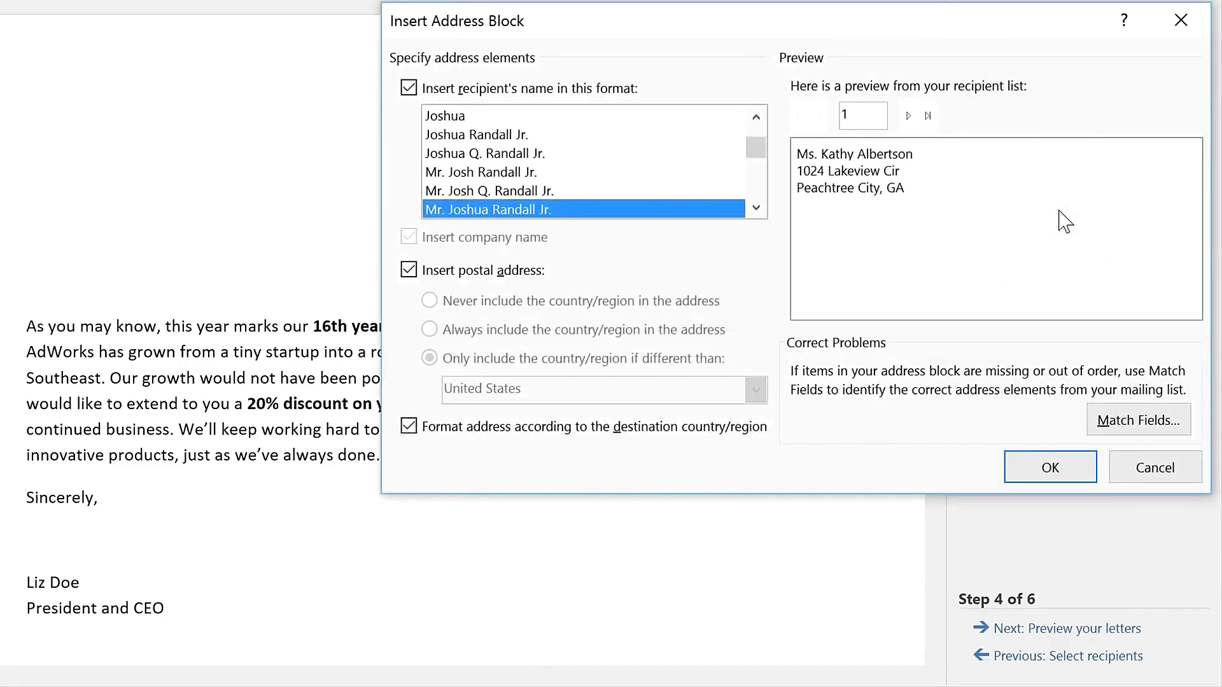
click(755, 207)
click(755, 207)
click(755, 207)
click(636, 173)
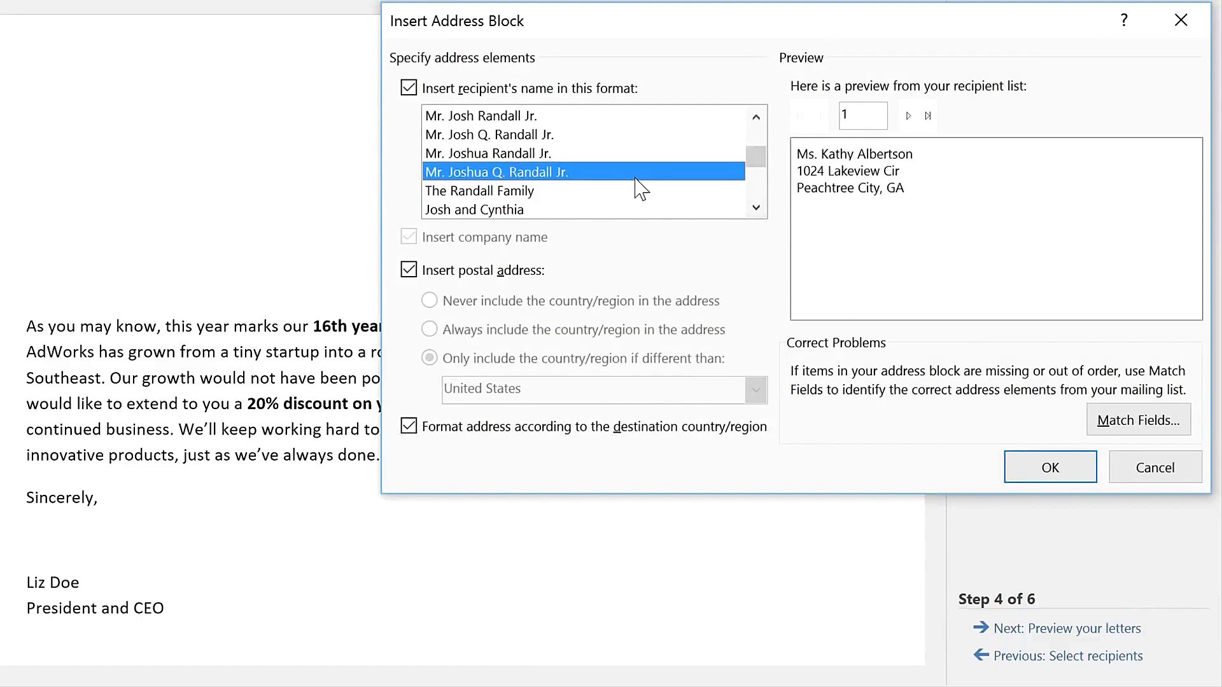
click(637, 191)
click(641, 210)
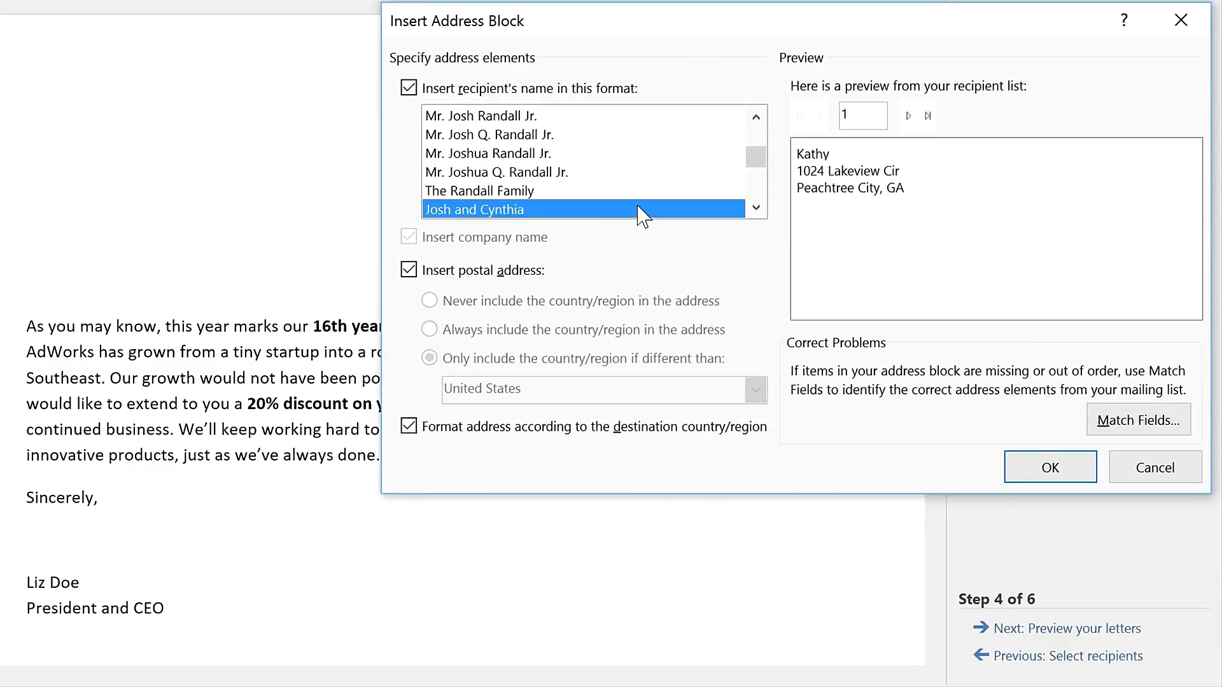
click(612, 154)
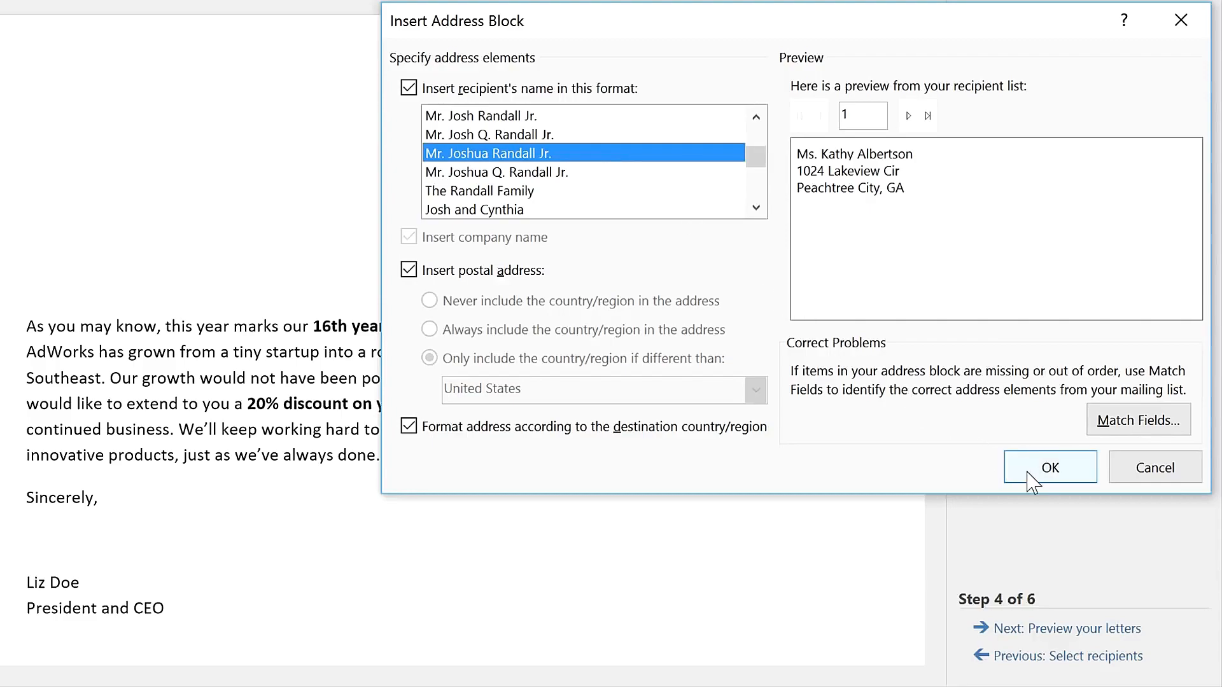
click(1050, 468)
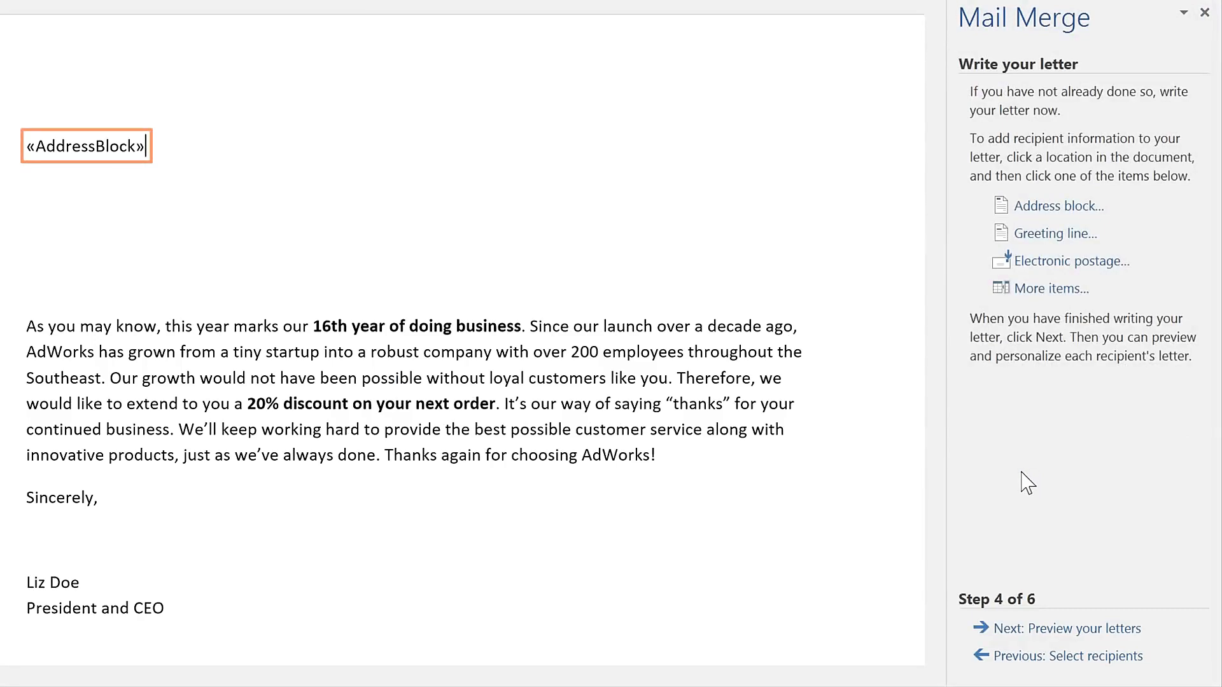
- Insert a greeting line just above the first paragraph, using "Dear" with title and last name and ending in a colon
click(1022, 242)
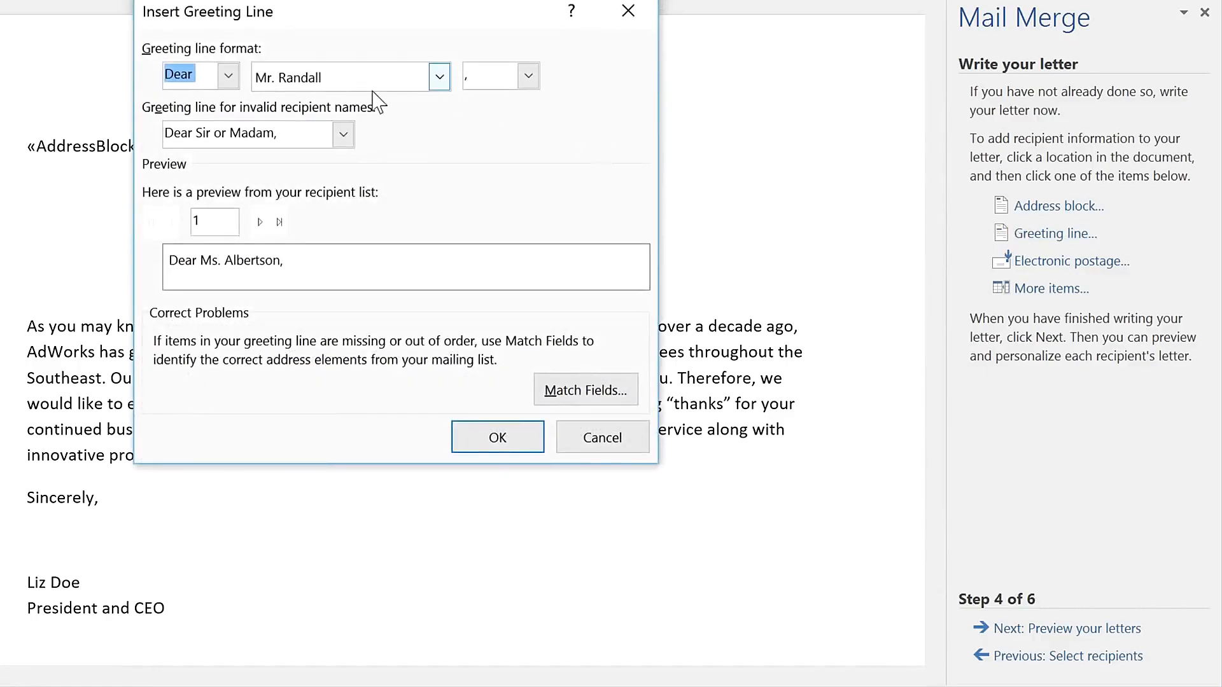
click(226, 82)
click(224, 86)
click(532, 74)
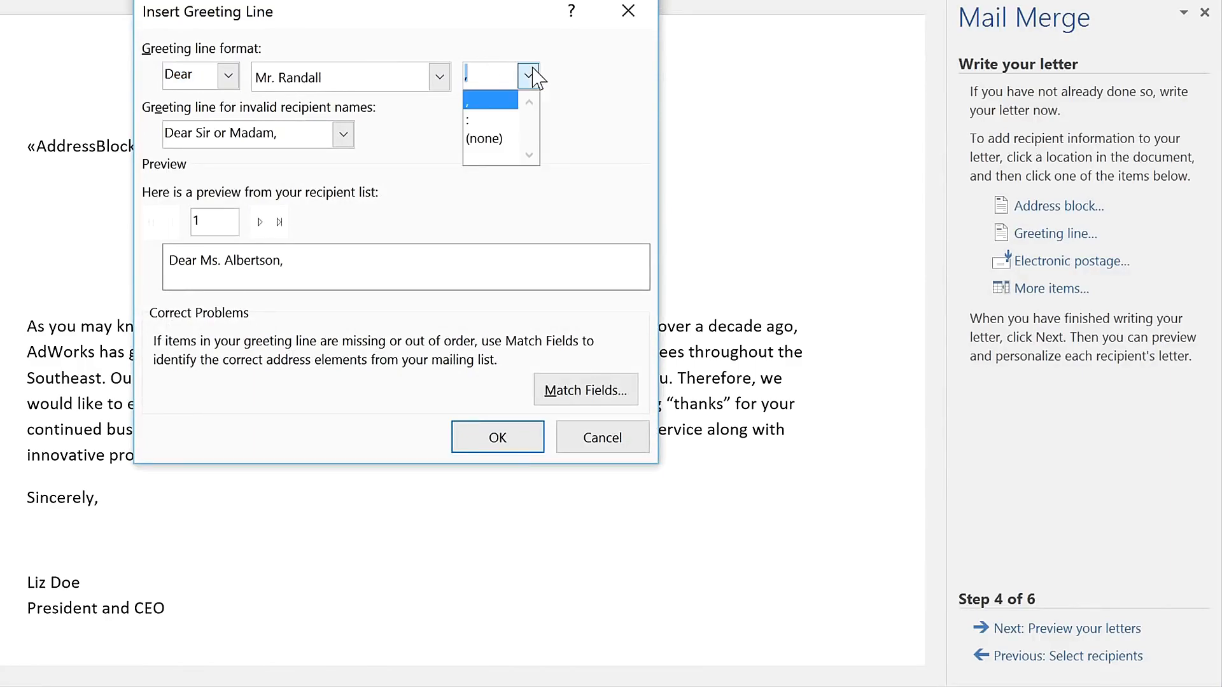
click(505, 120)
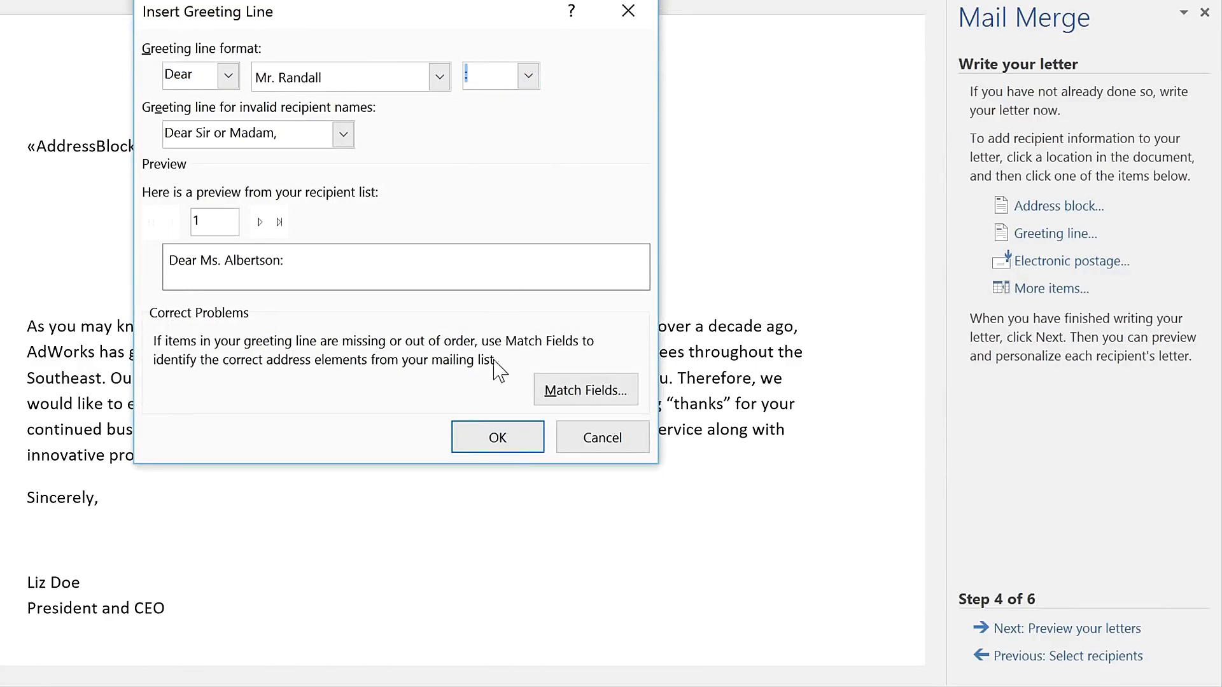
click(510, 438)
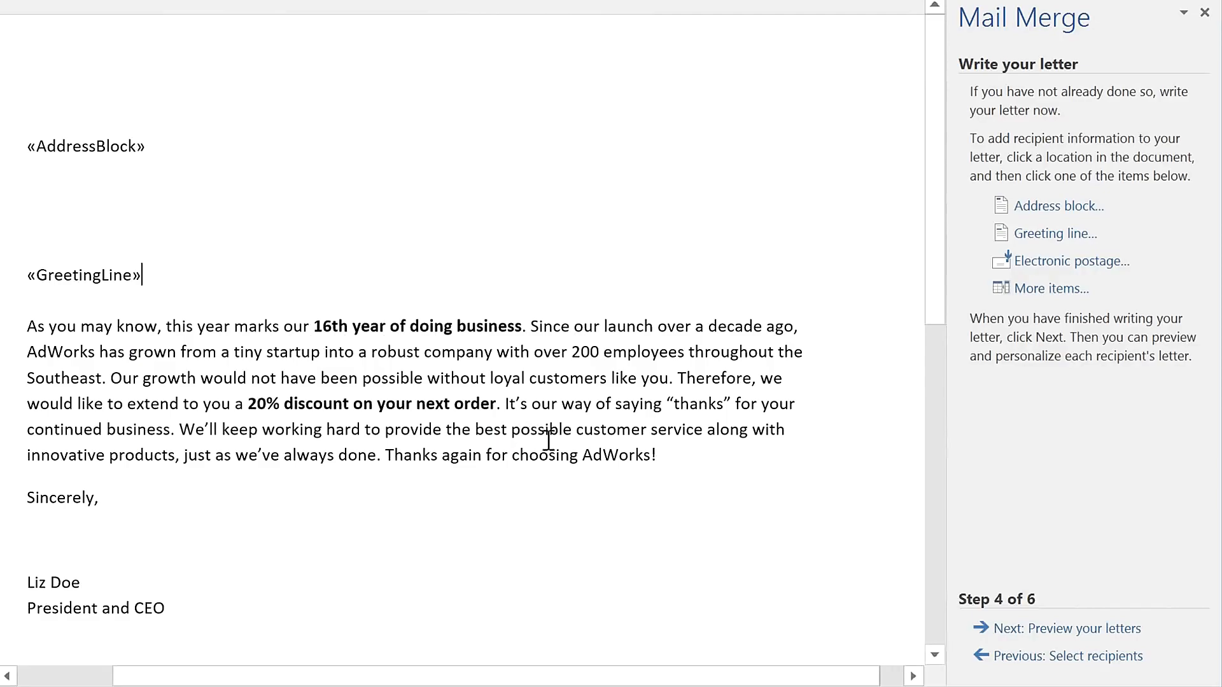
- Preview the merged letters for recipients 1 through 4
click(988, 630)
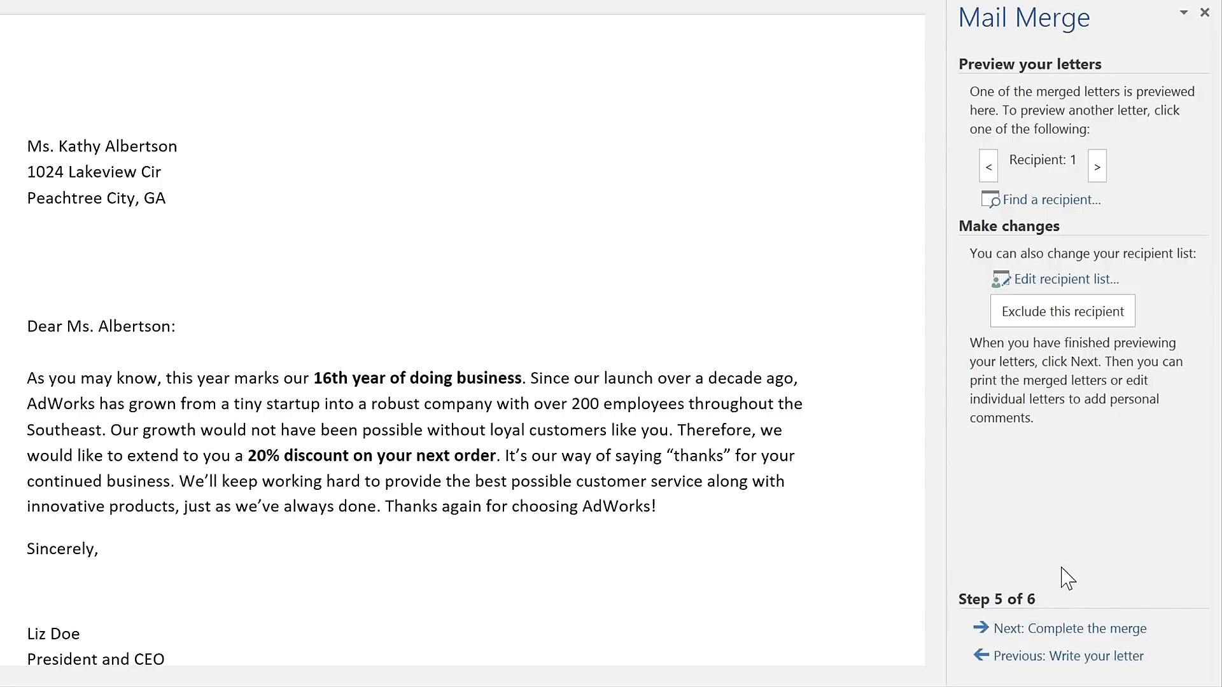
click(1097, 166)
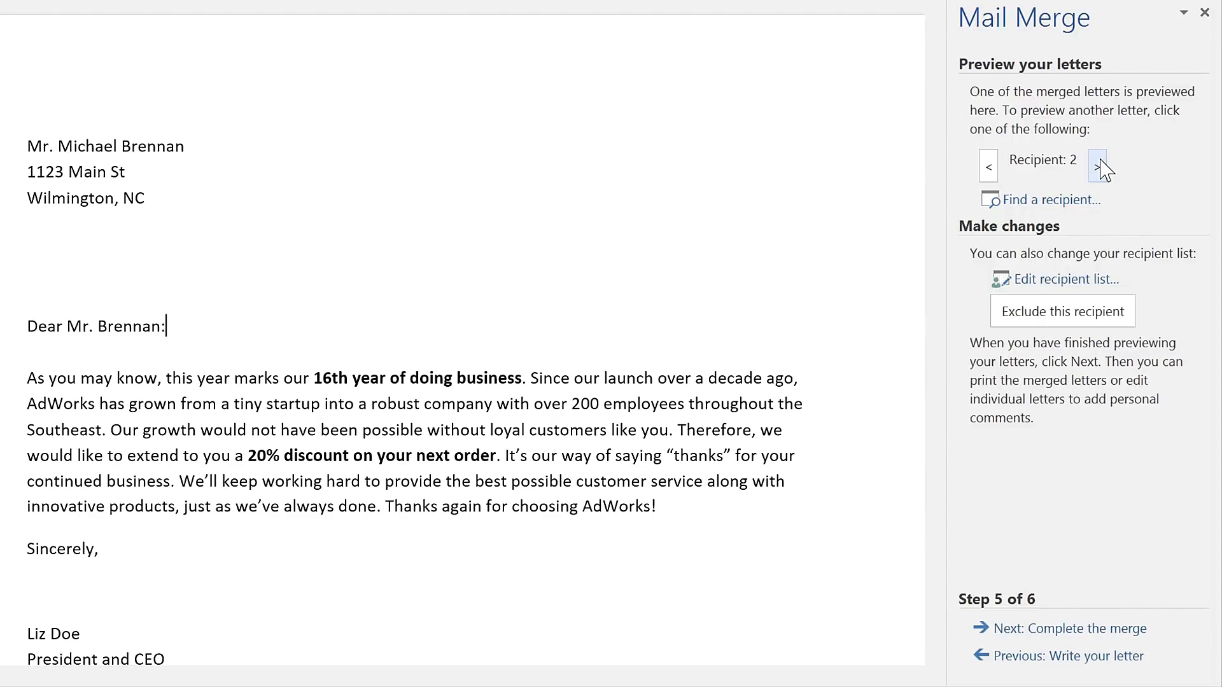
click(1097, 167)
click(1100, 161)
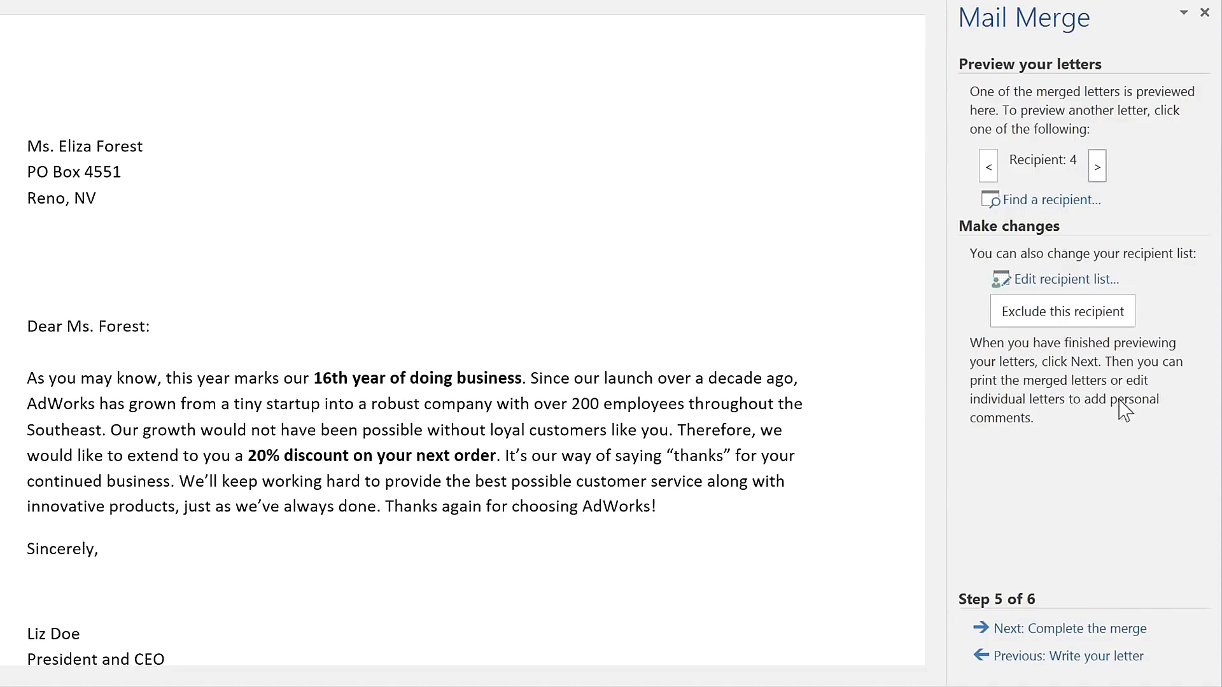
- Complete the merge and print the letters for all records, one copy each
click(1026, 630)
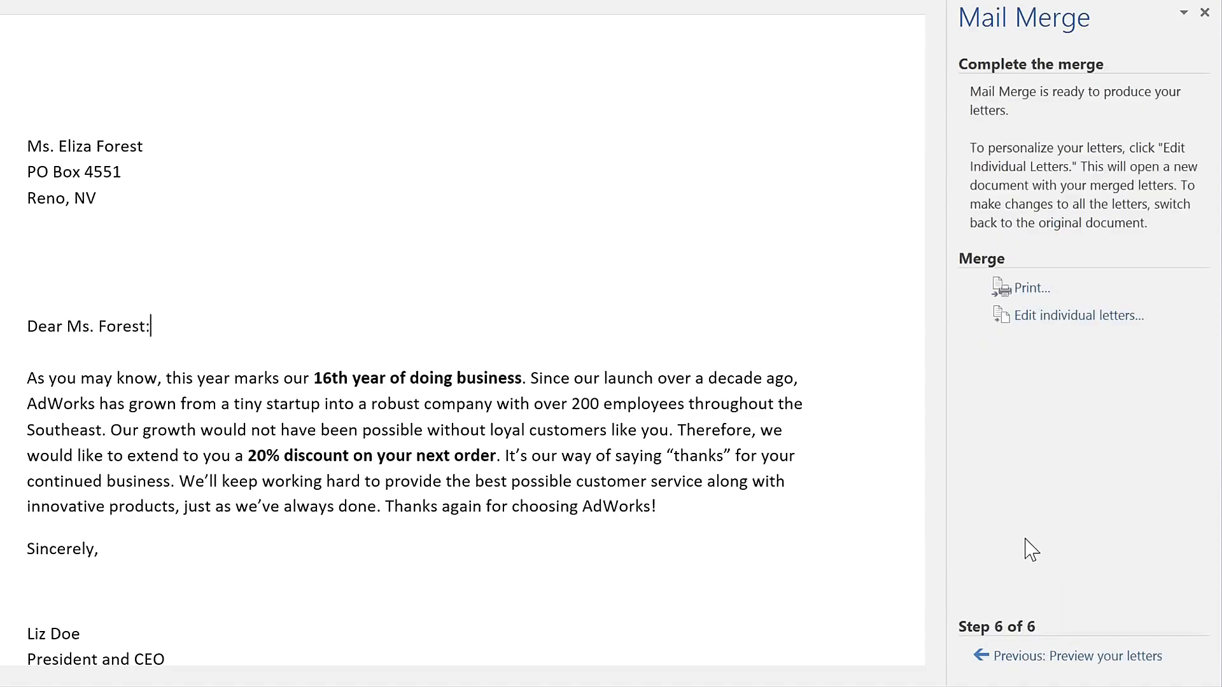
click(1025, 290)
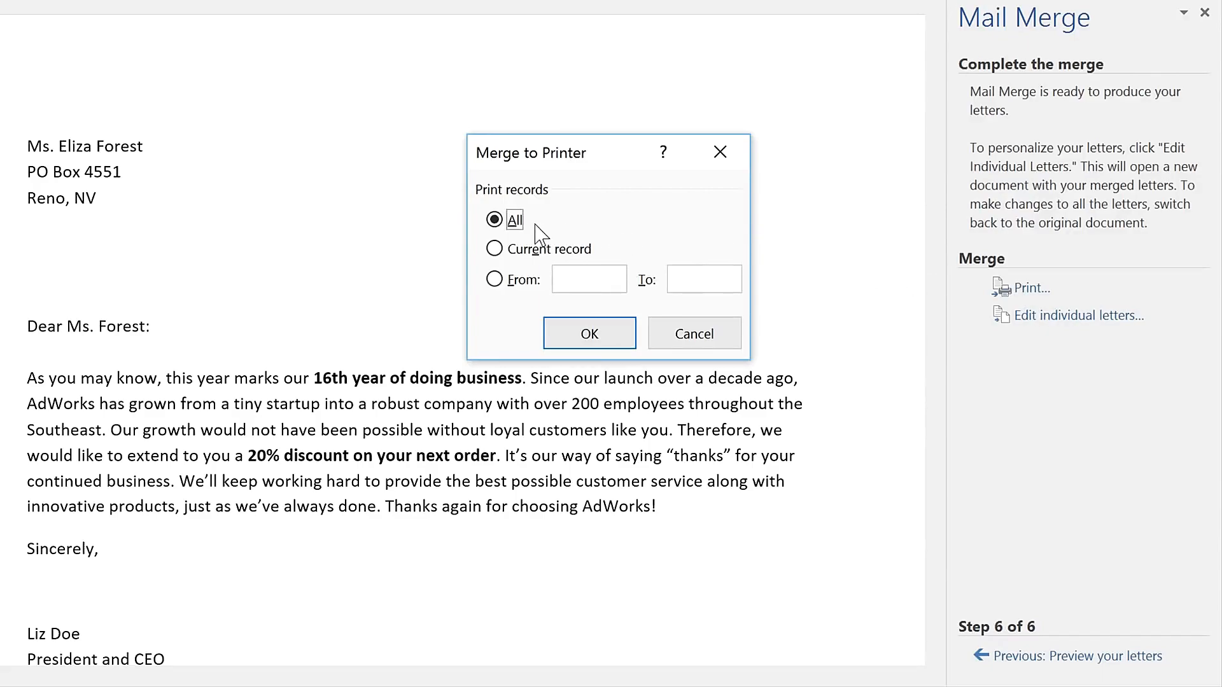
click(565, 330)
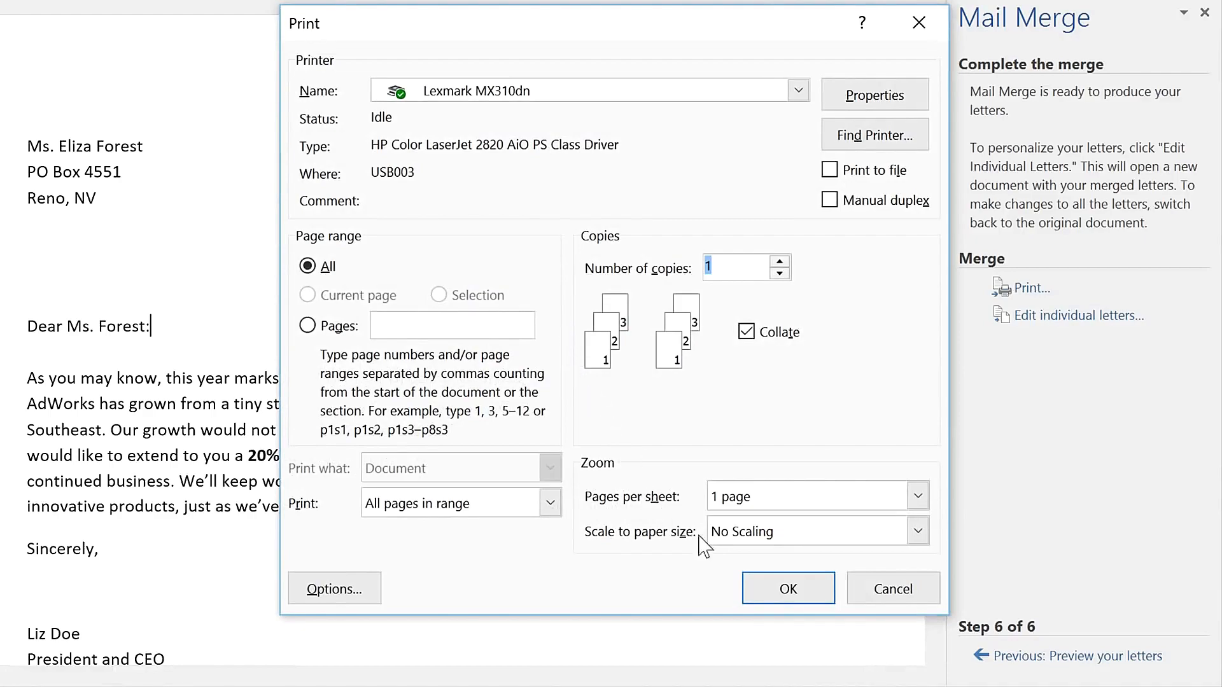
click(766, 595)
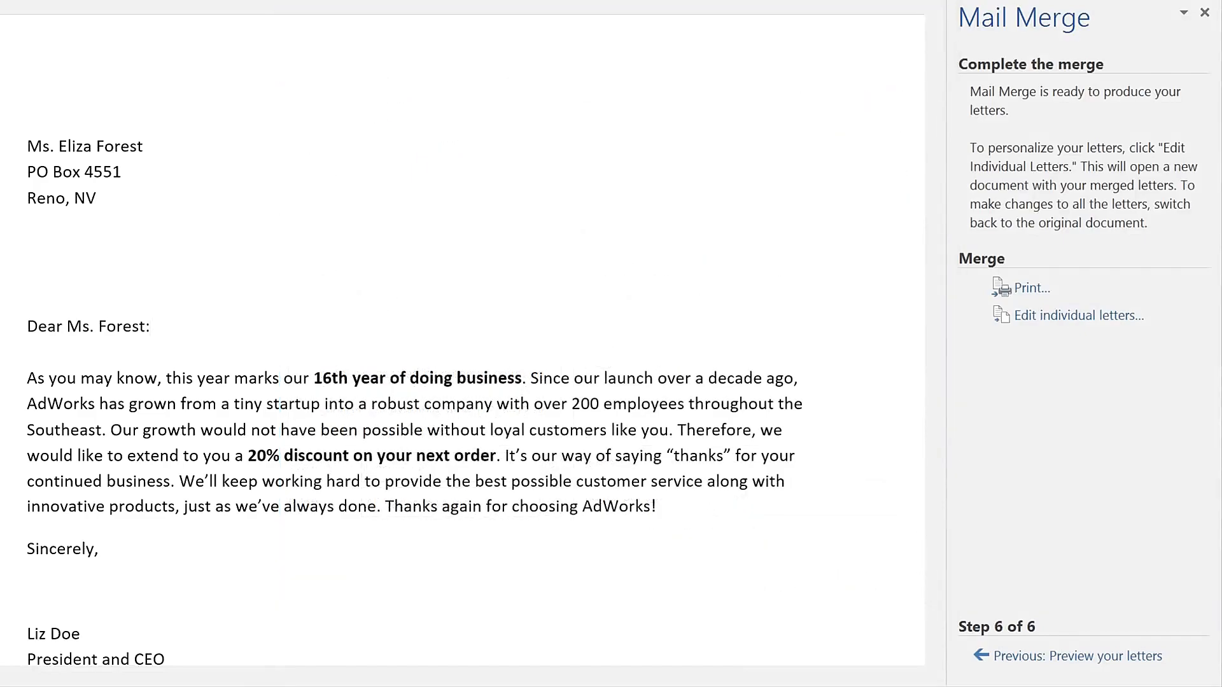